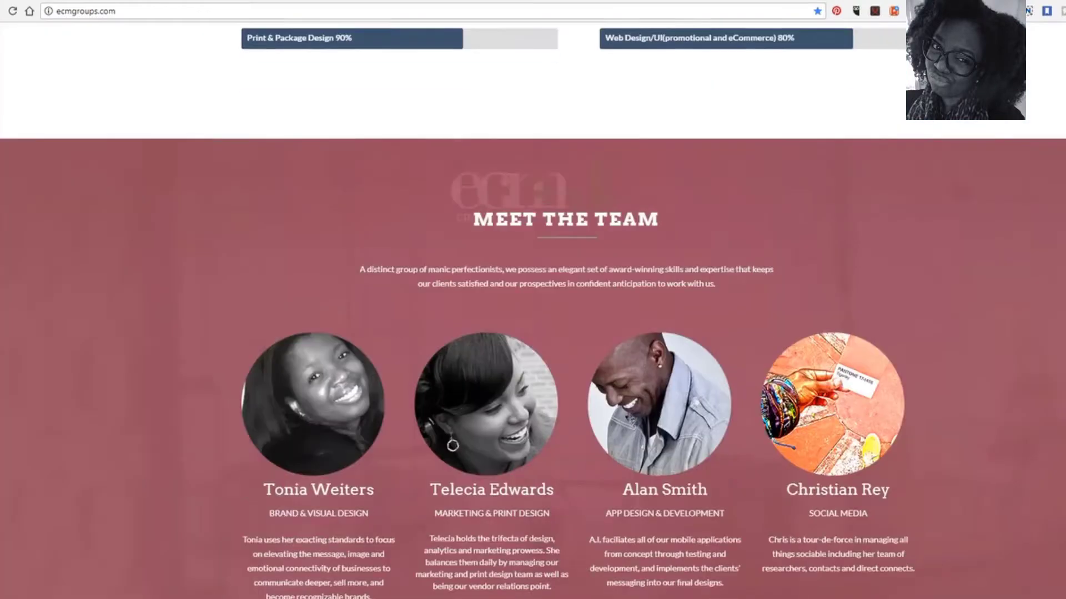
# - Scroll ecmgroups.com down to the Connect With Us form, focus its Name field, then switch to Outlook's contacts
pyautogui.scroll(-19, 533, 311)
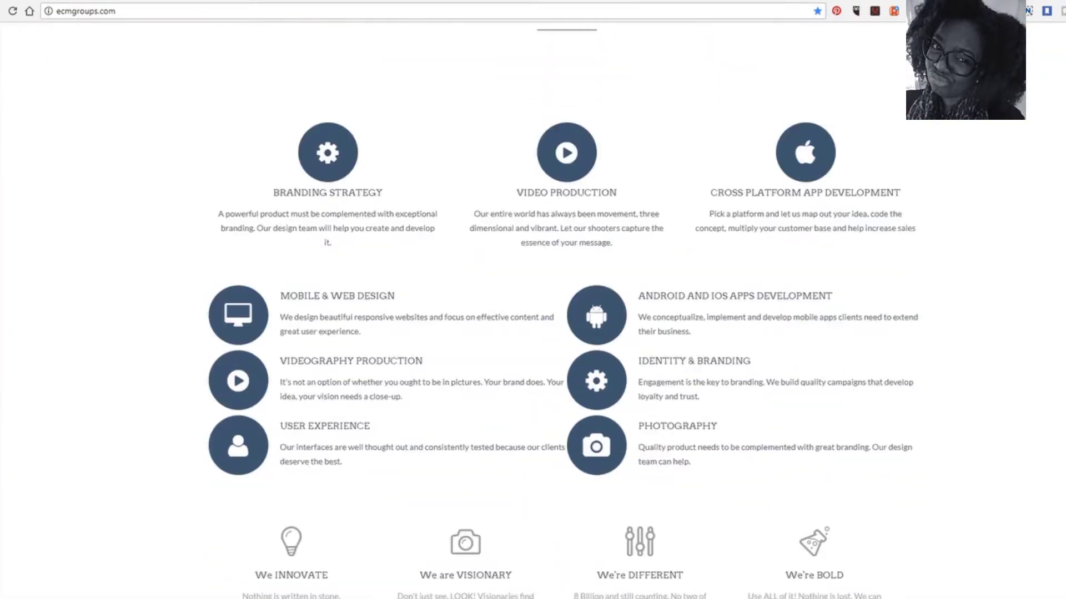
pyautogui.scroll(-20, 532, 311)
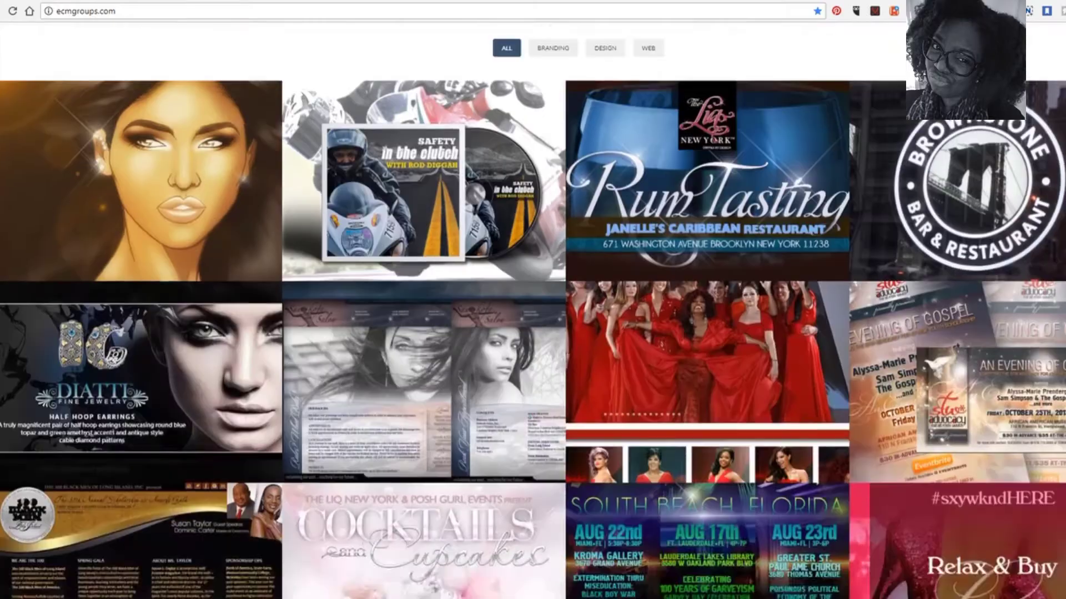
pyautogui.scroll(-20, 533, 311)
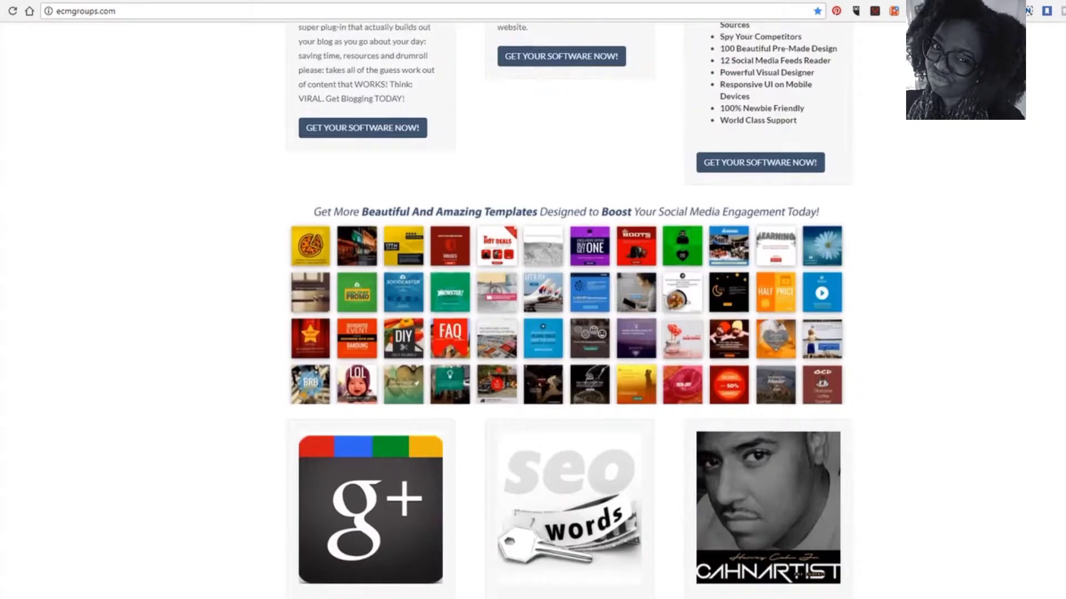
pyautogui.scroll(-20, 533, 311)
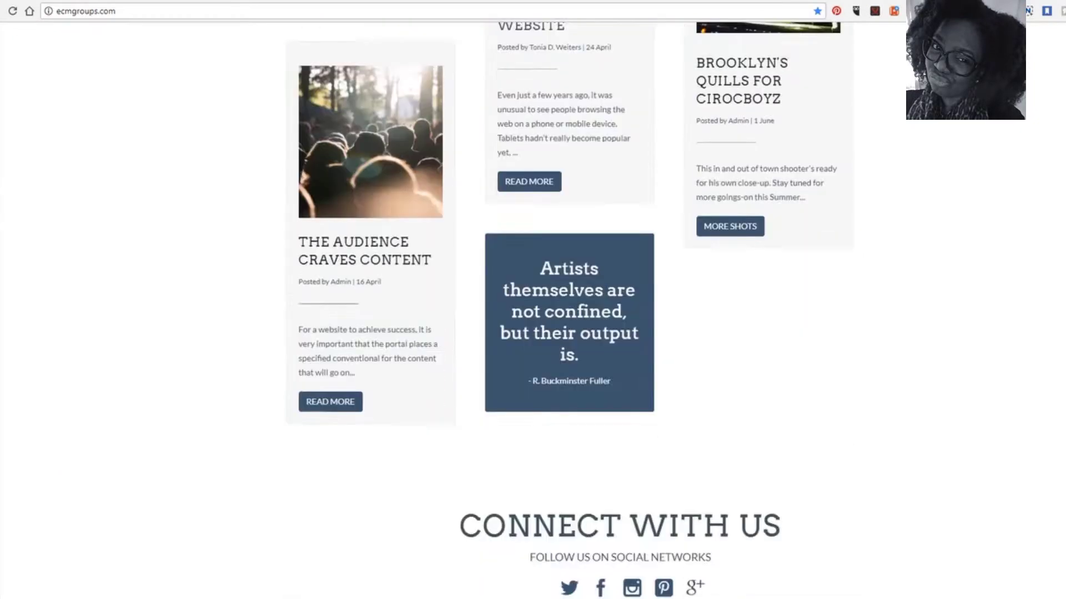
pyautogui.scroll(-1, 532, 310)
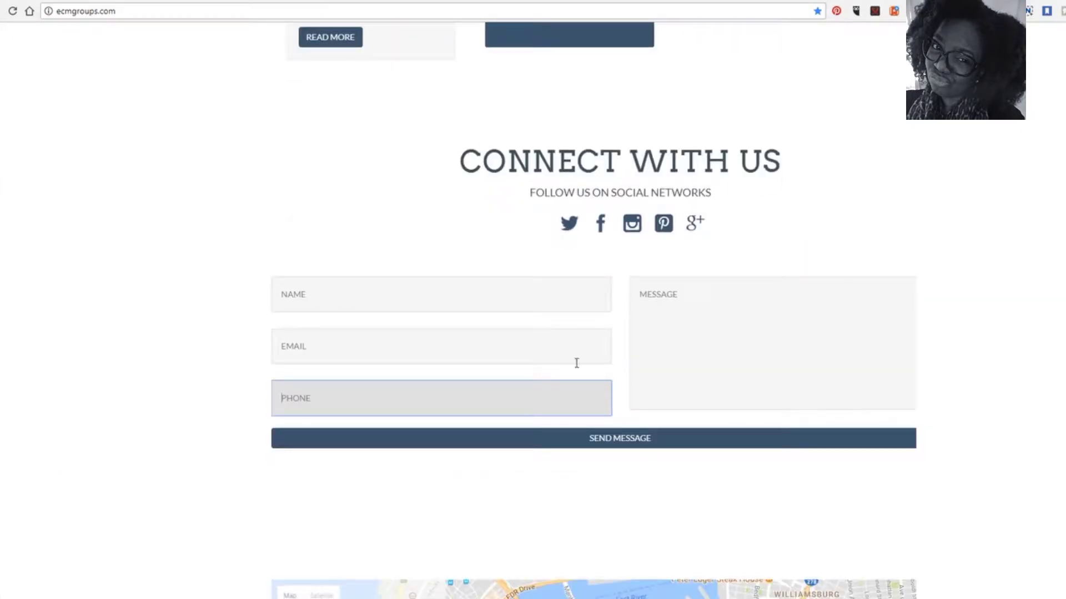
pyautogui.click(310, 295)
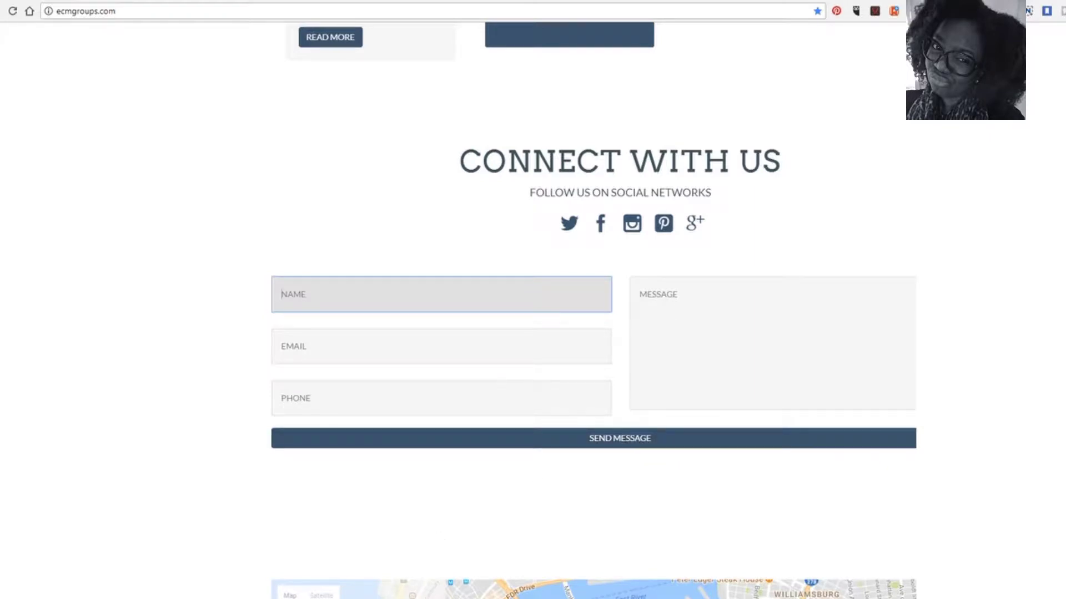
pyautogui.hotkey('alt', 'Tab')
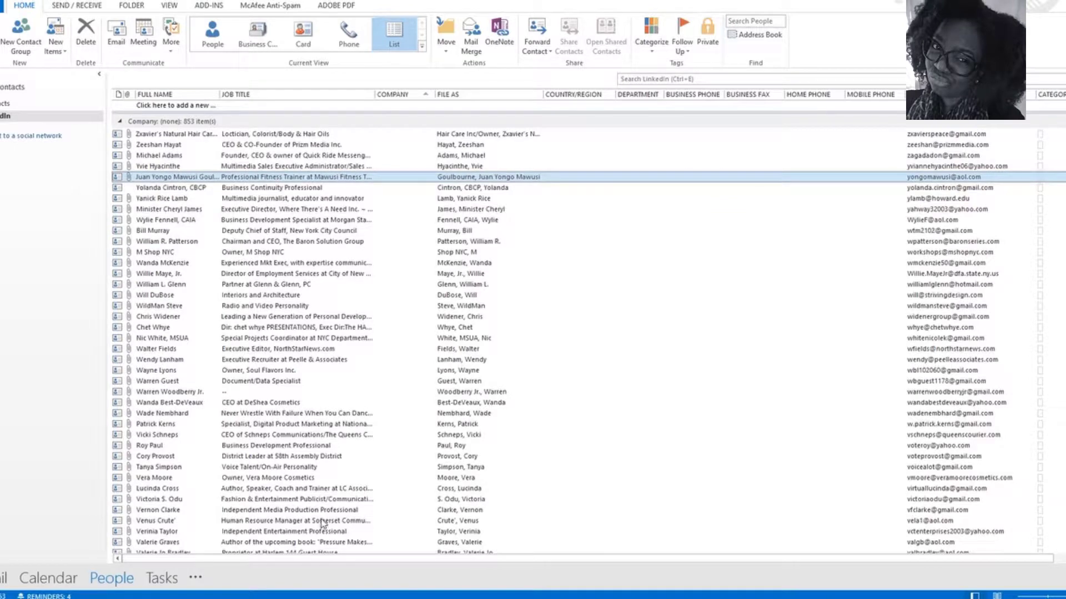
# - Switch to Mail and open the newest 'Inquiry from ECMG Creative Website' message in ECMG Website Inquiry
pyautogui.click(5, 580)
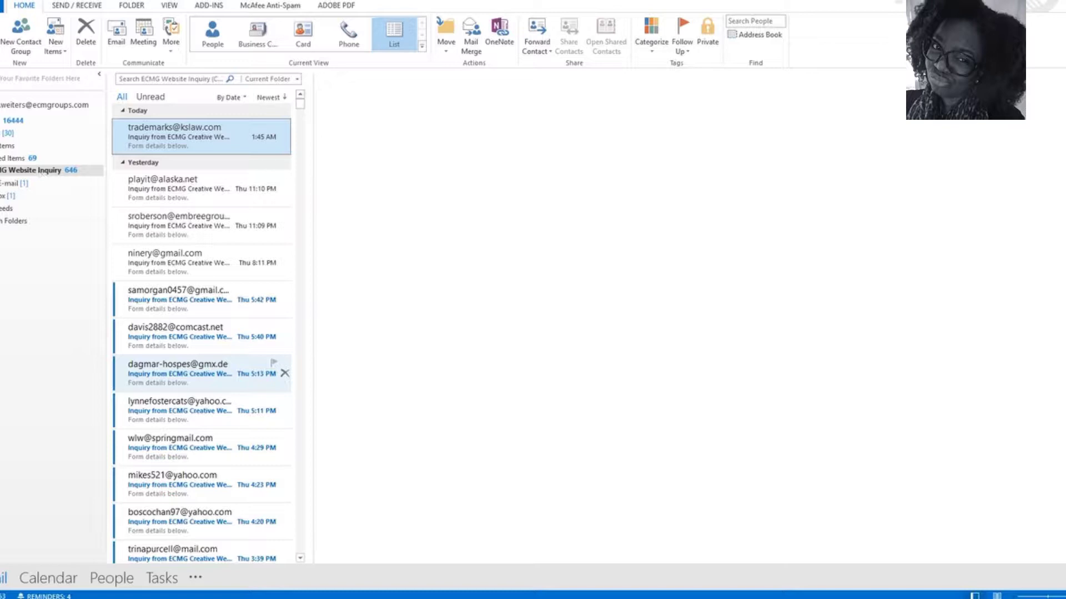
pyautogui.click(143, 141)
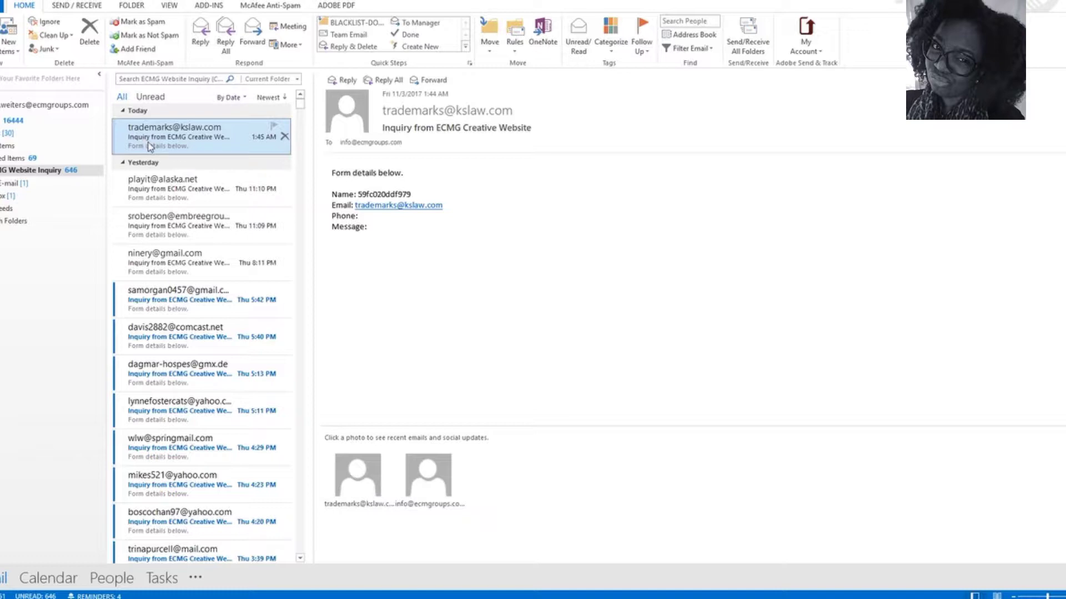
# - Select all messages in the ECMG Website Inquiry folder and go to the Account Information page
pyautogui.hotkey('ctrl', 'a')
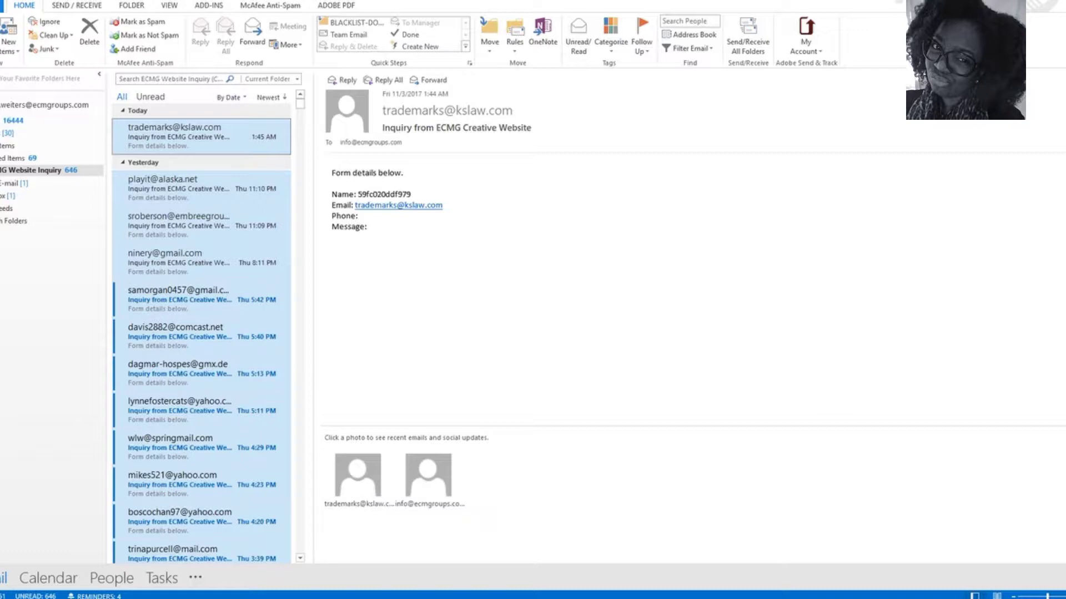
pyautogui.hotkey('alt', 'f')
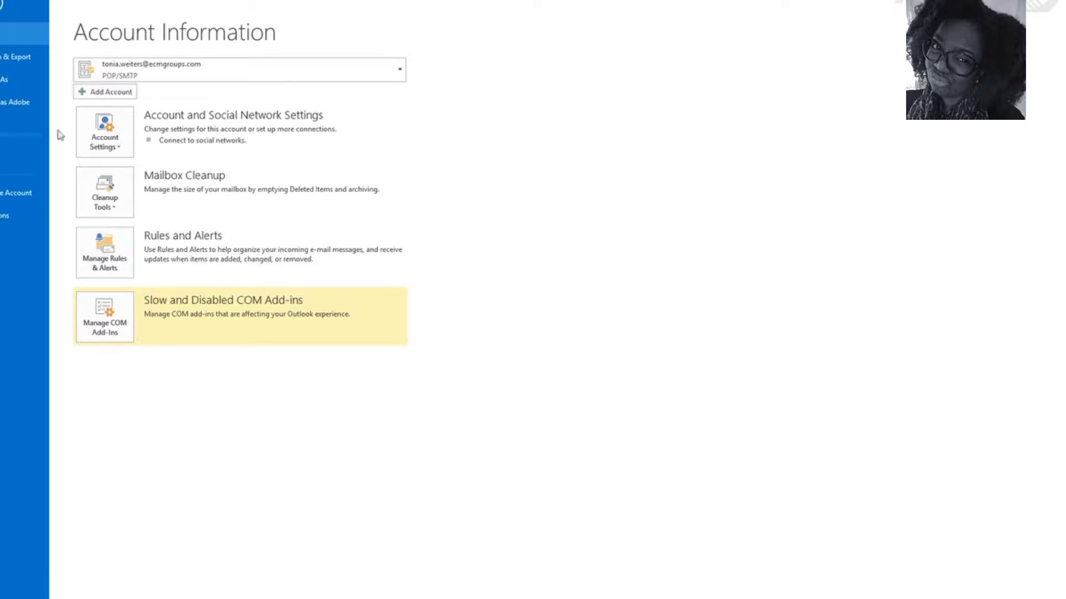
# - Launch the Import and Export Wizard via Open & Export and choose Export to a file
pyautogui.click(24, 59)
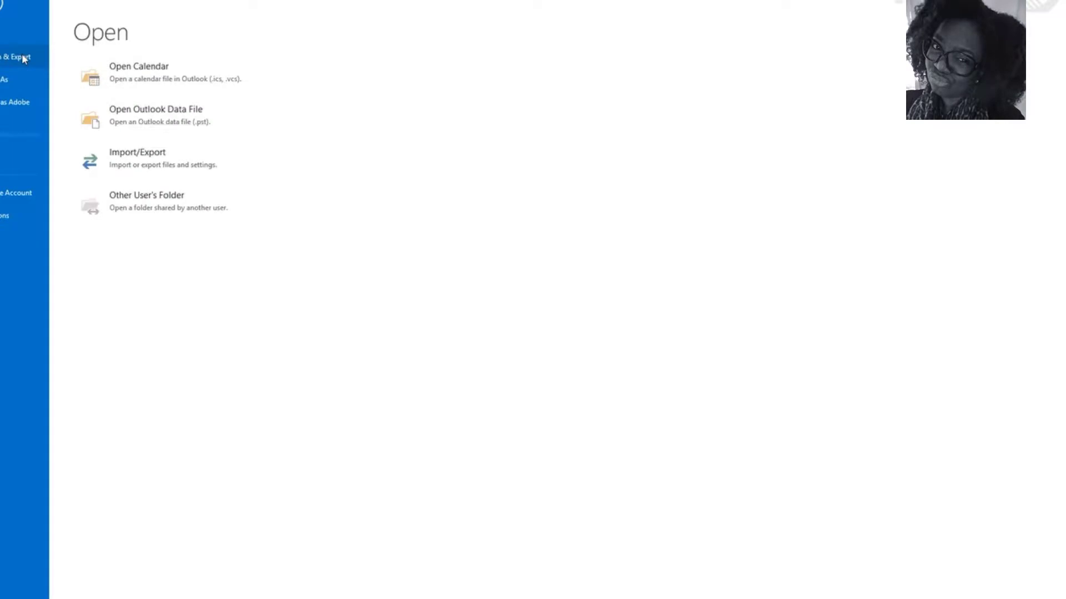
pyautogui.click(134, 172)
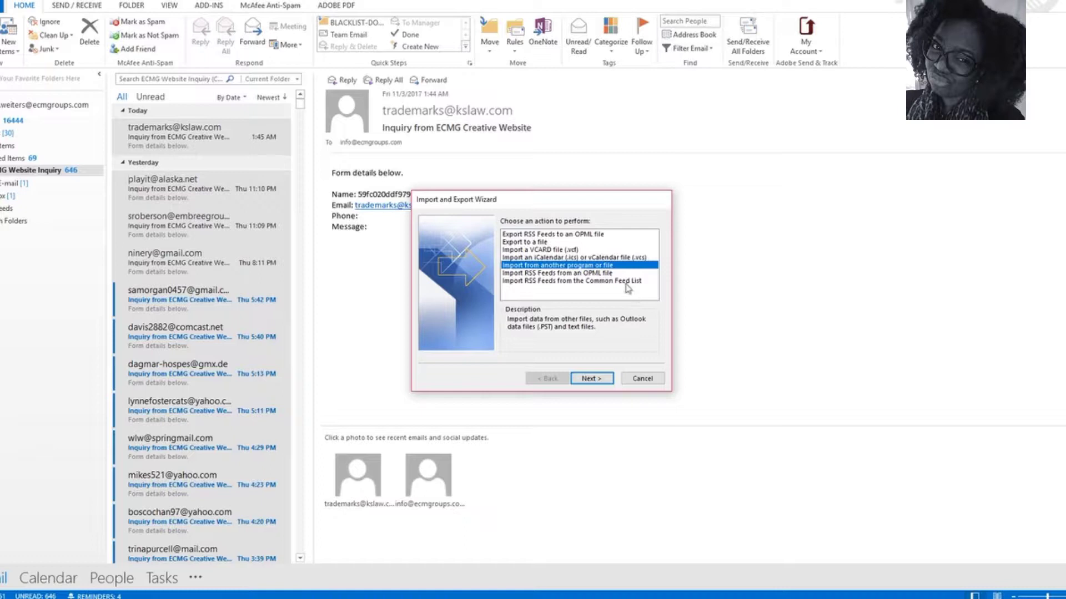
pyautogui.click(537, 243)
pyautogui.click(595, 380)
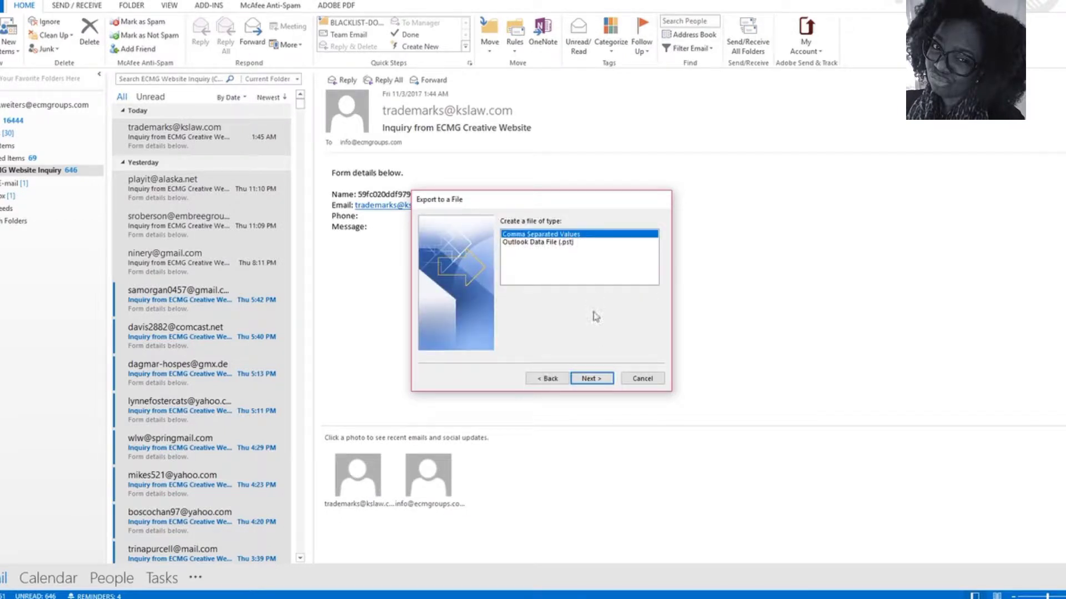
# - Export ECMG Website Inquiry as CSV to October2017a Calendar.csv, overwriting the existing file, and close the wizard
pyautogui.click(591, 379)
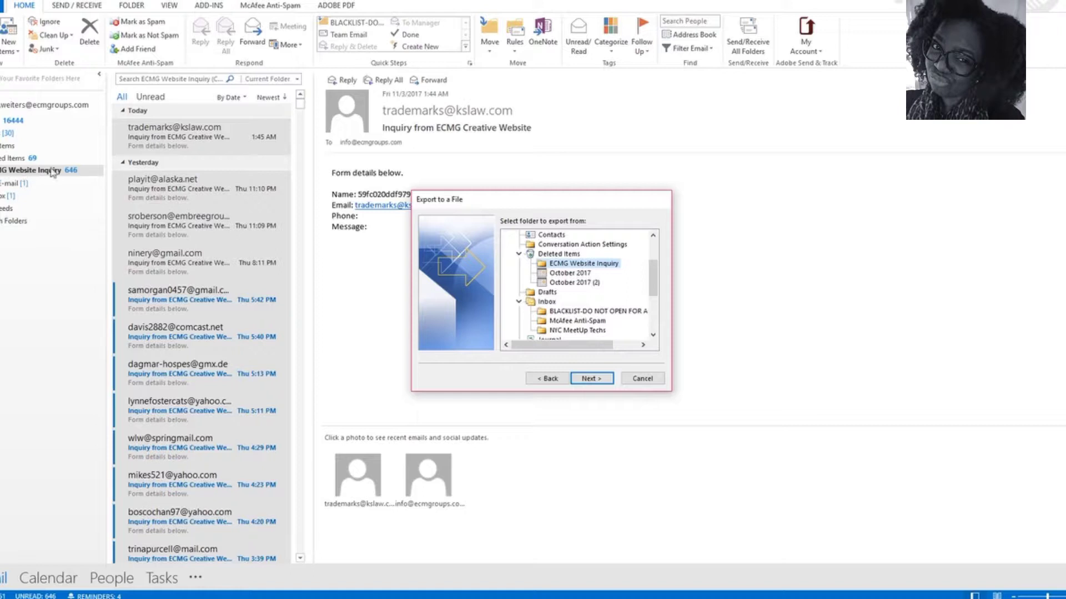
pyautogui.click(604, 380)
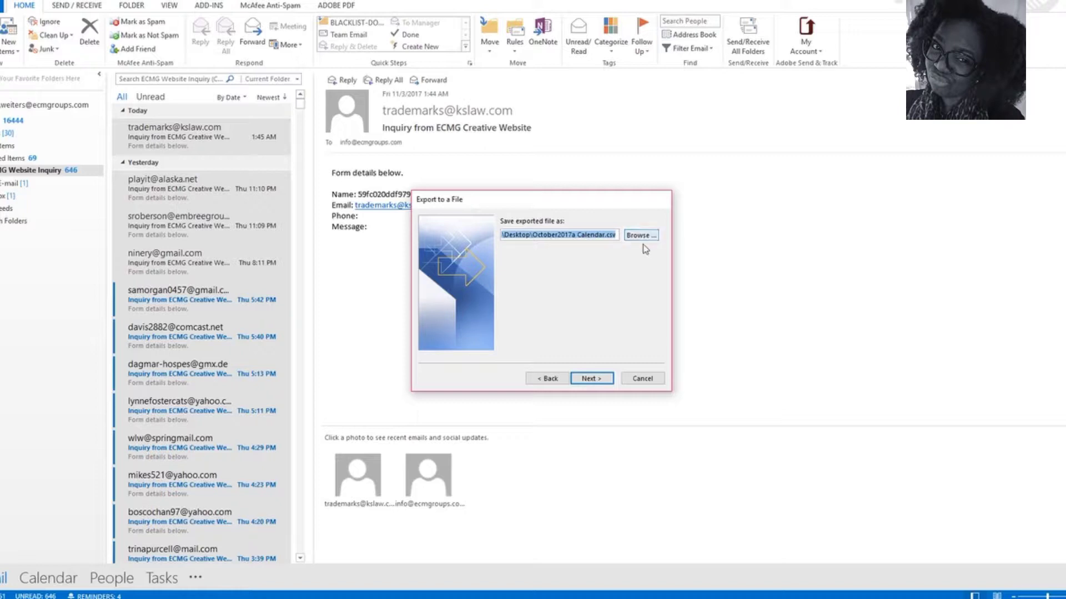
pyautogui.click(592, 378)
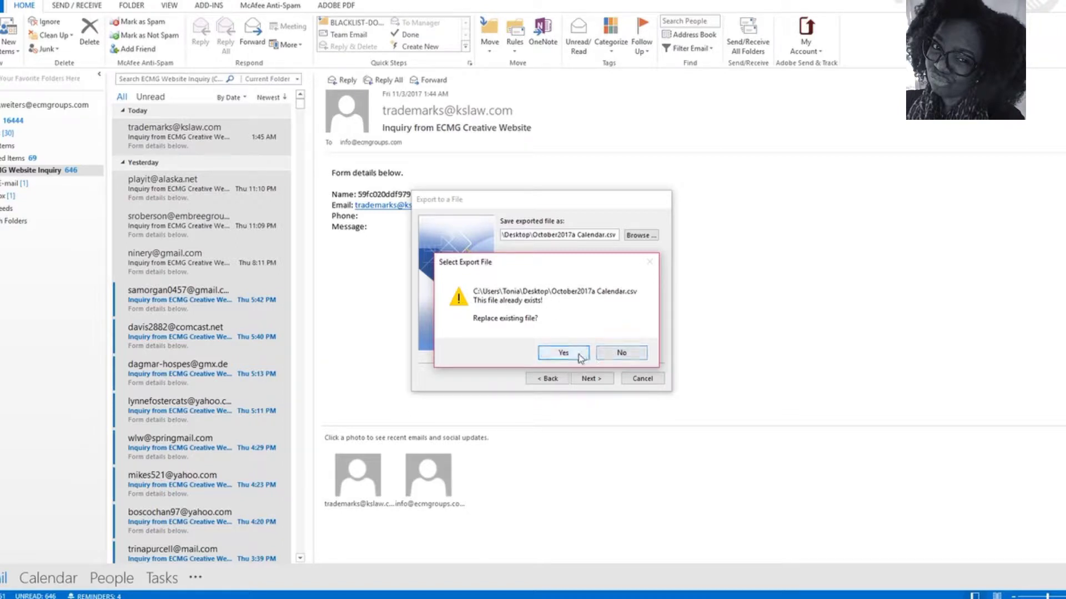
pyautogui.click(563, 353)
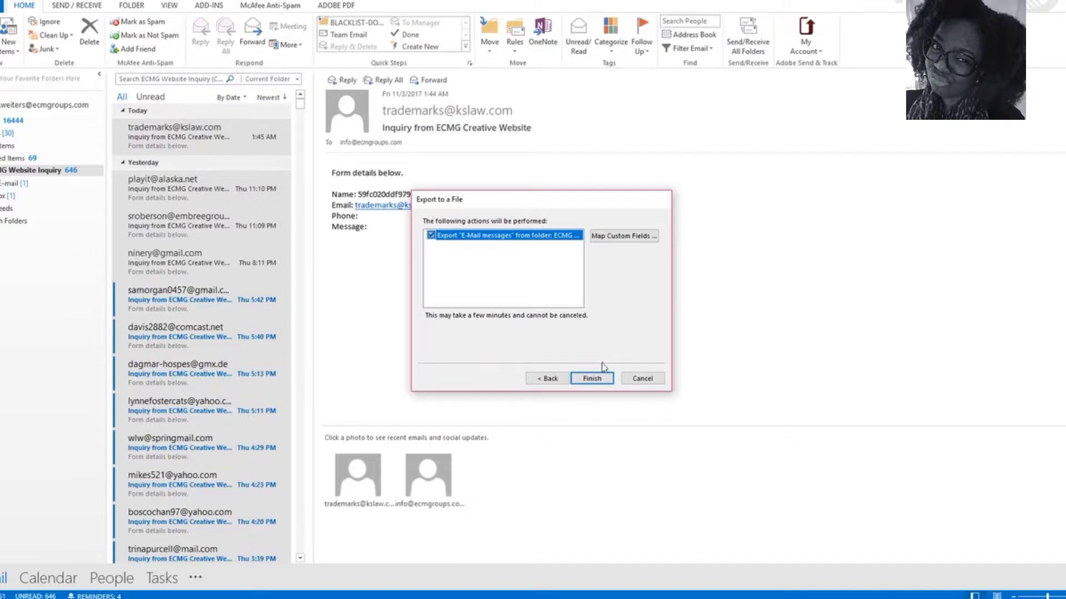
pyautogui.click(645, 380)
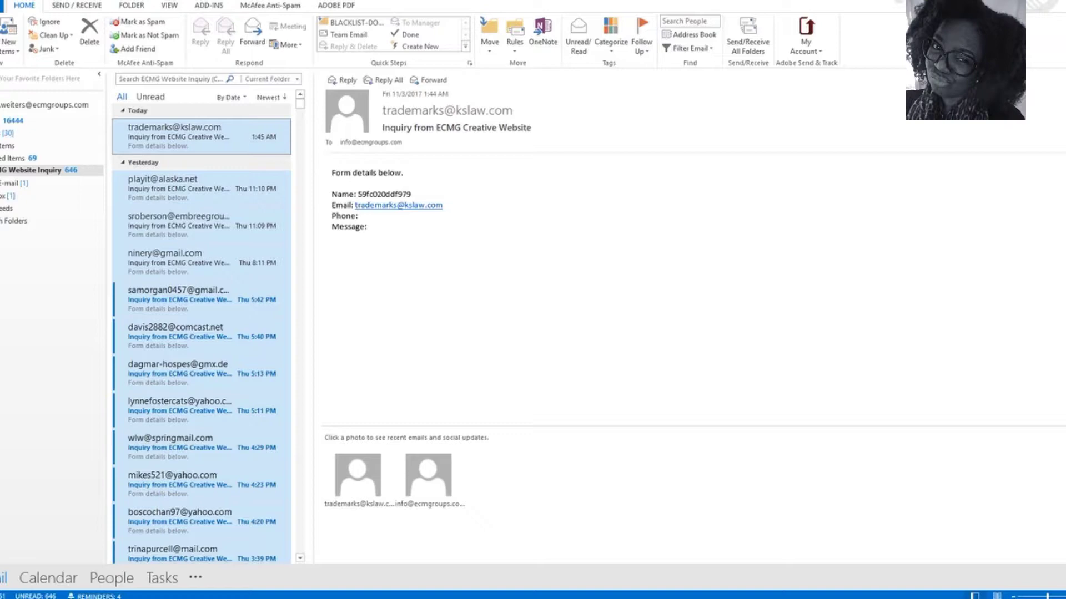
pyautogui.moveTo(336, 597)
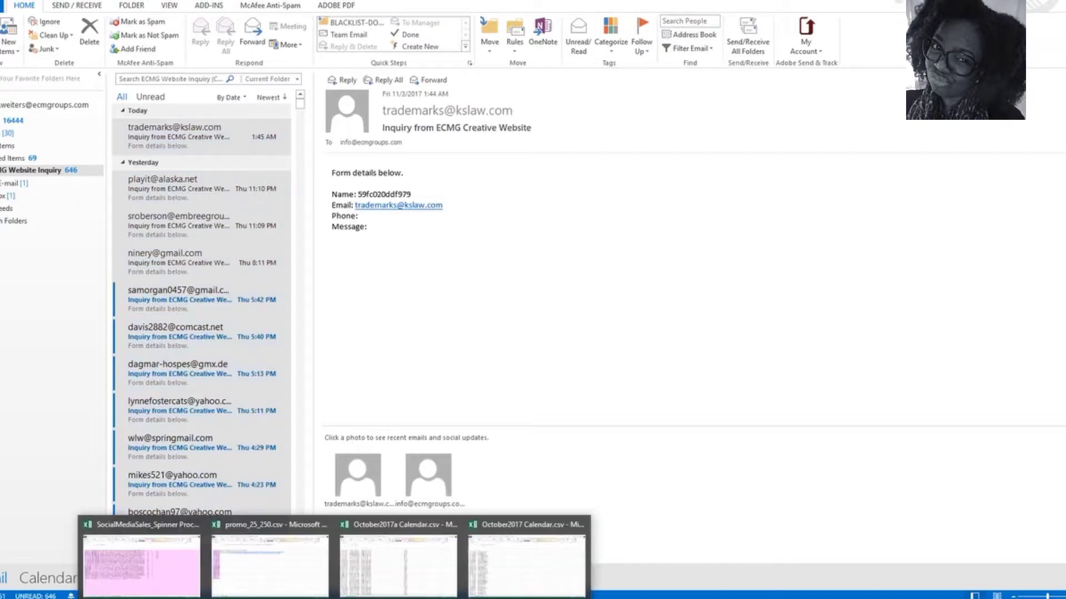
pyautogui.click(441, 565)
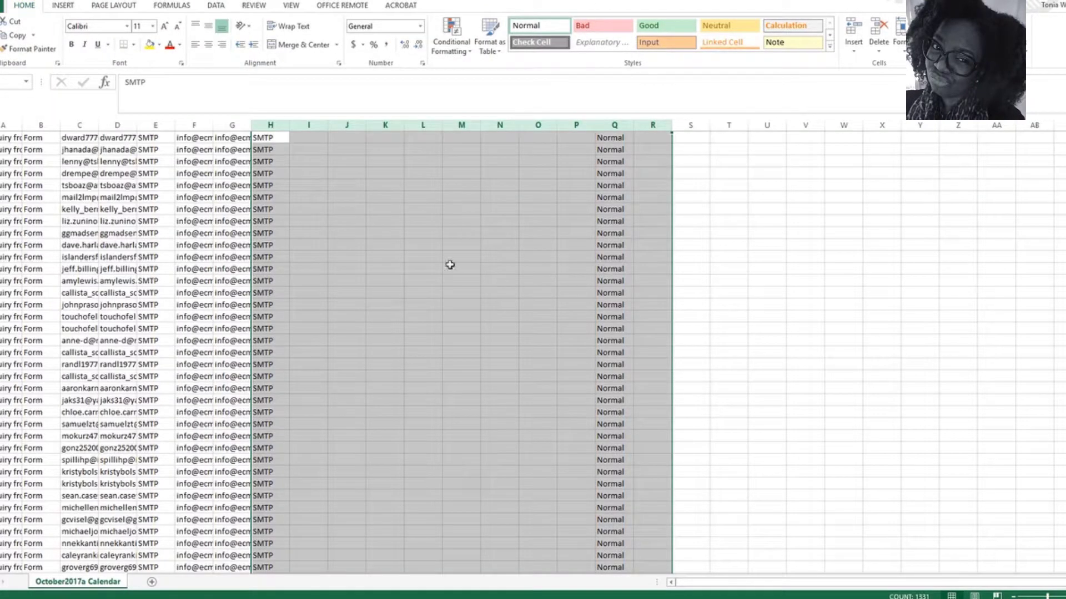
pyautogui.click(440, 283)
pyautogui.scroll(-3, 441, 283)
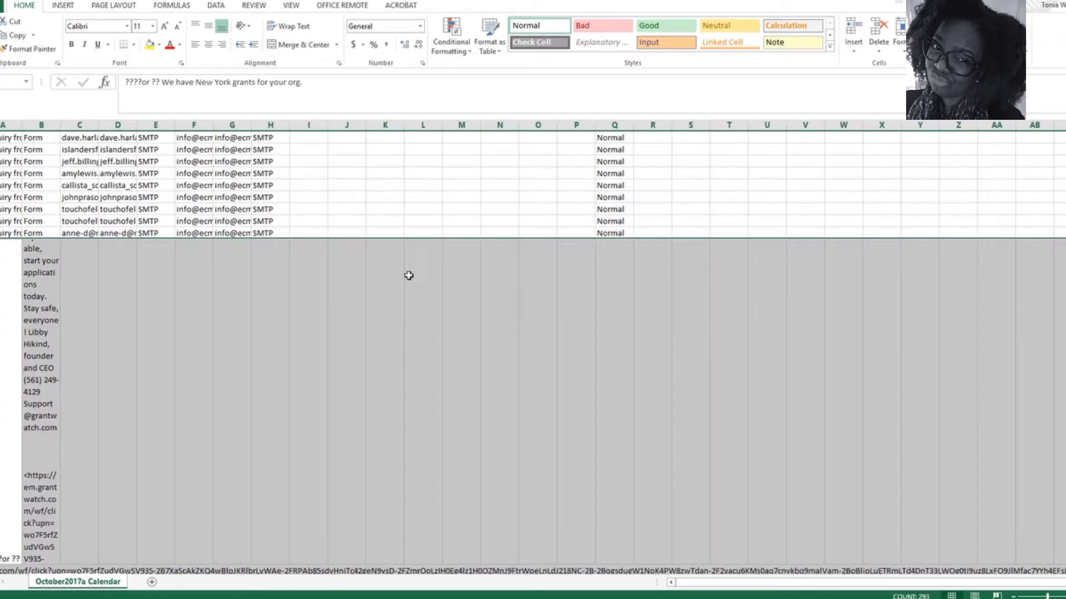
pyautogui.click(408, 275)
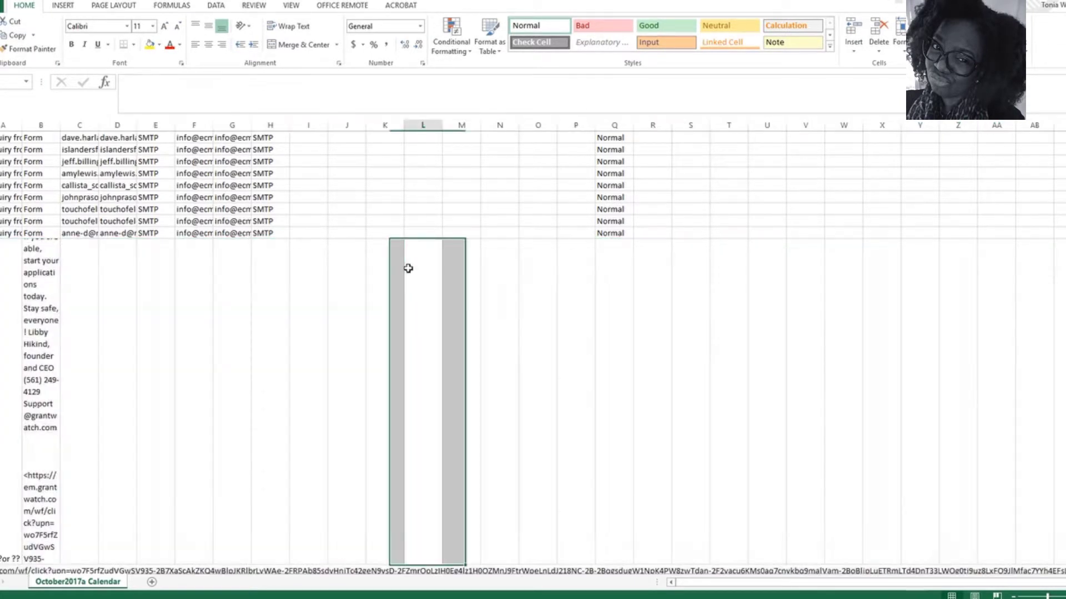
pyautogui.click(228, 368)
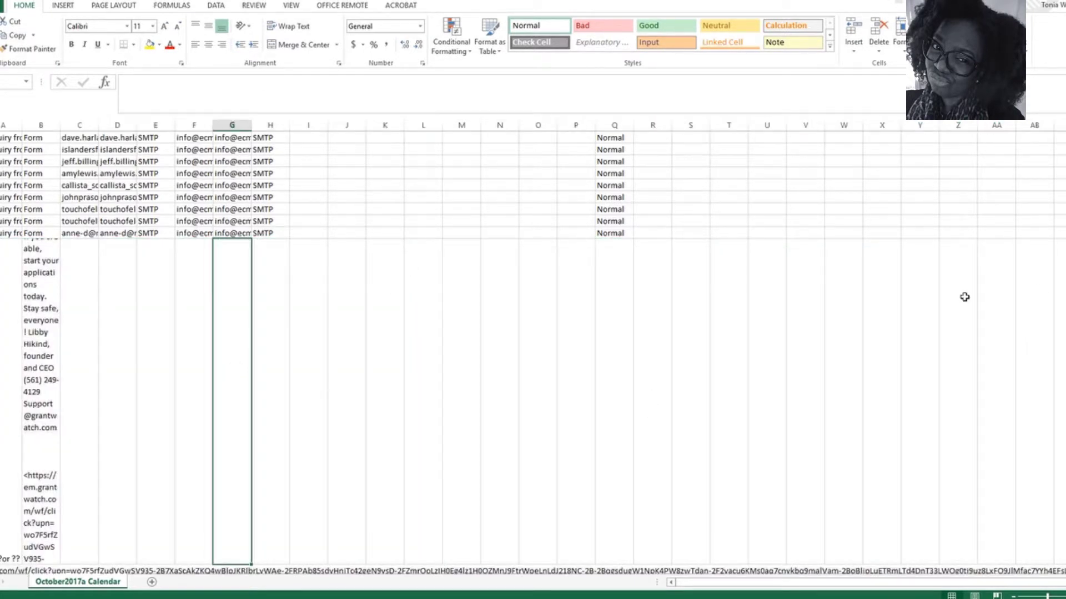
pyautogui.scroll(15, 533, 353)
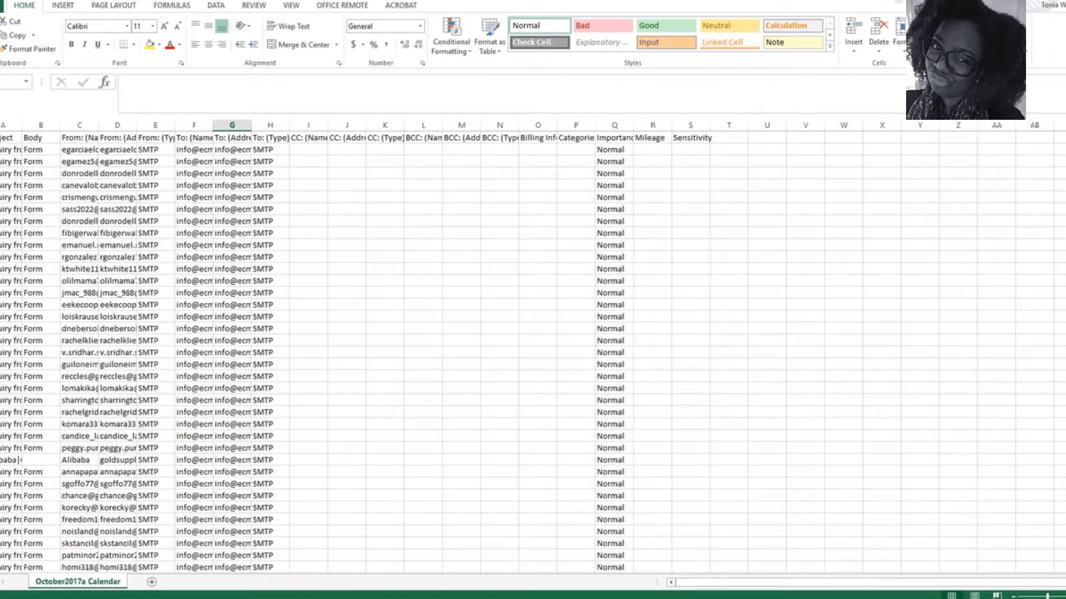
pyautogui.scroll(-20, 533, 353)
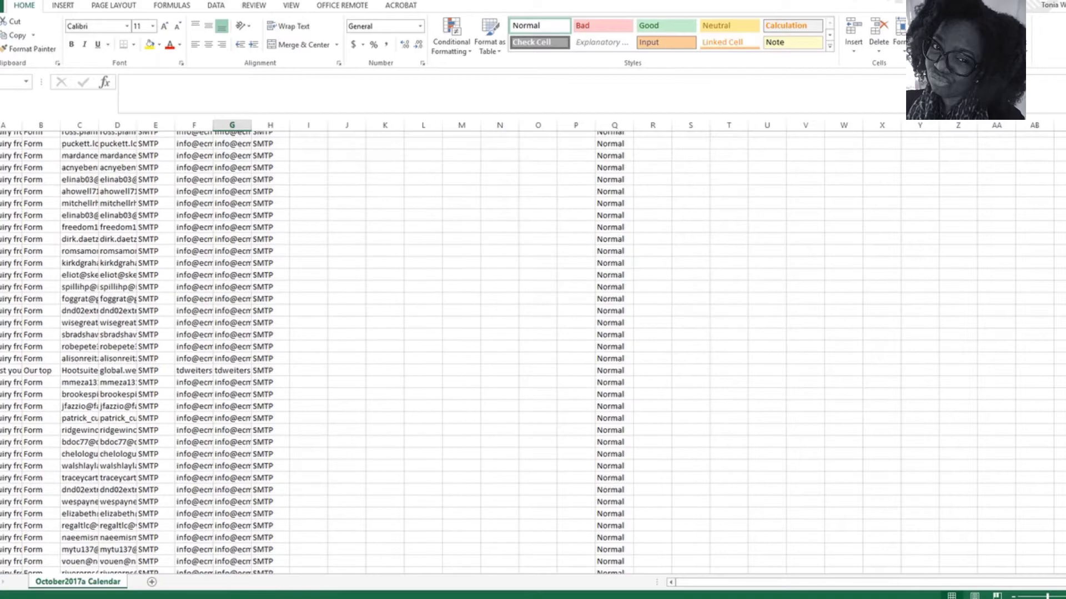
pyautogui.scroll(-15, 533, 353)
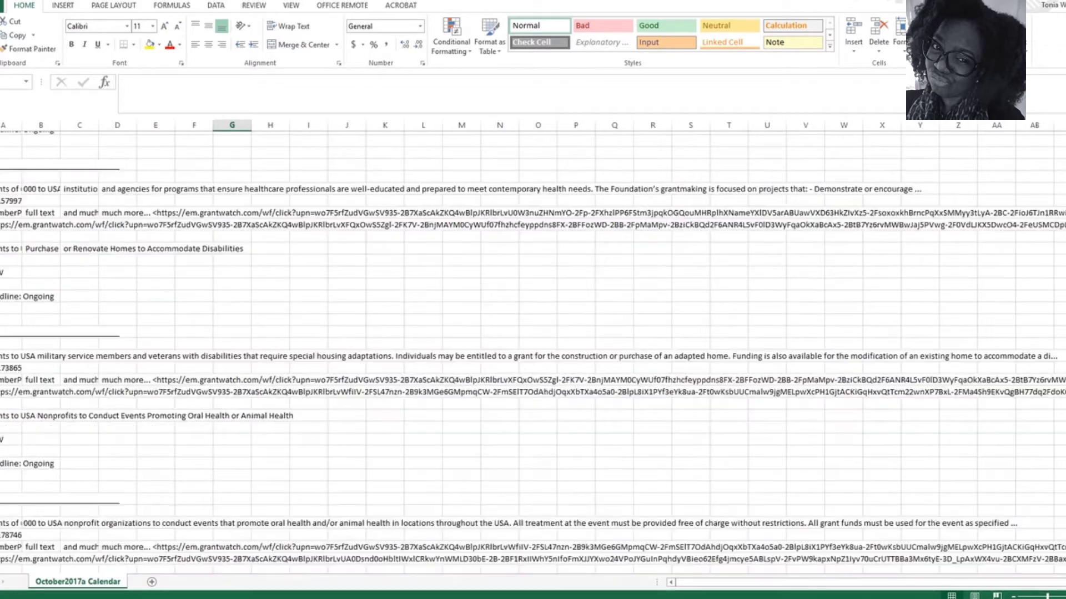
pyautogui.scroll(-20, 533, 353)
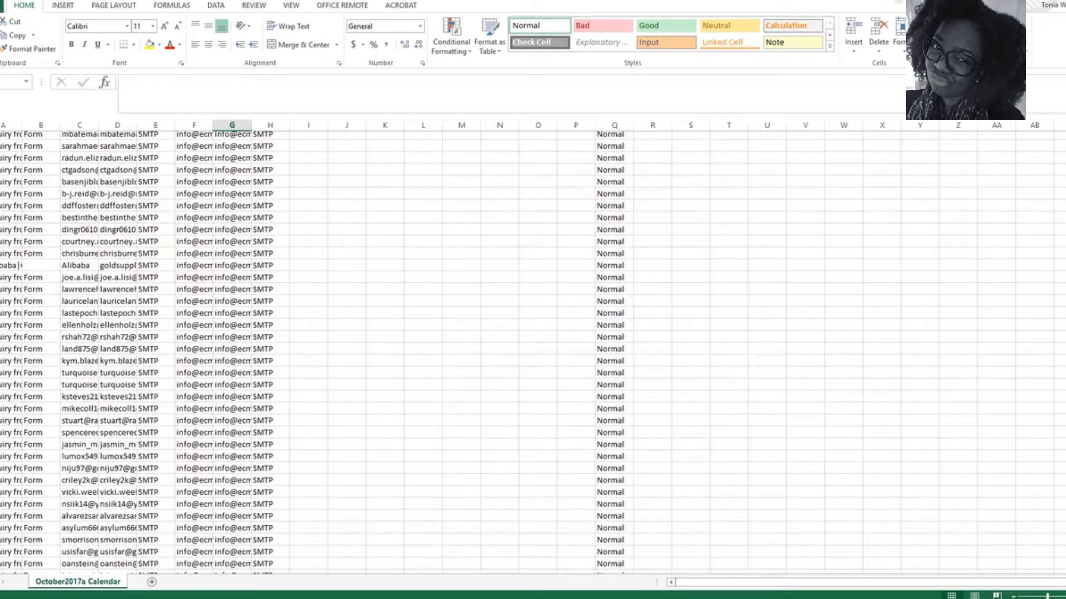
pyautogui.scroll(15, 533, 353)
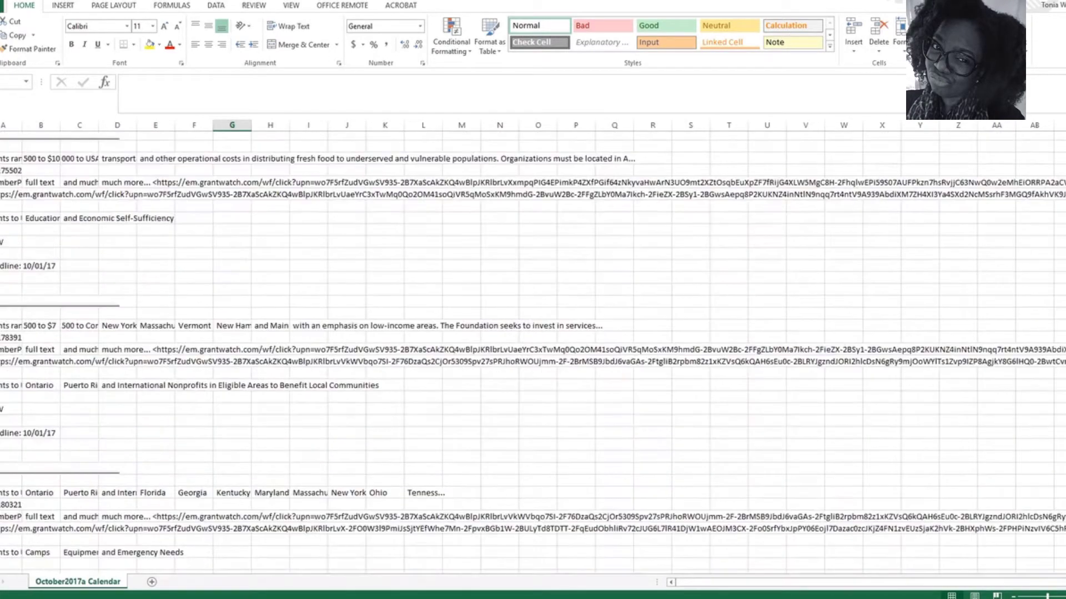
pyautogui.scroll(1, 532, 344)
pyautogui.hotkey('ctrl', 'z')
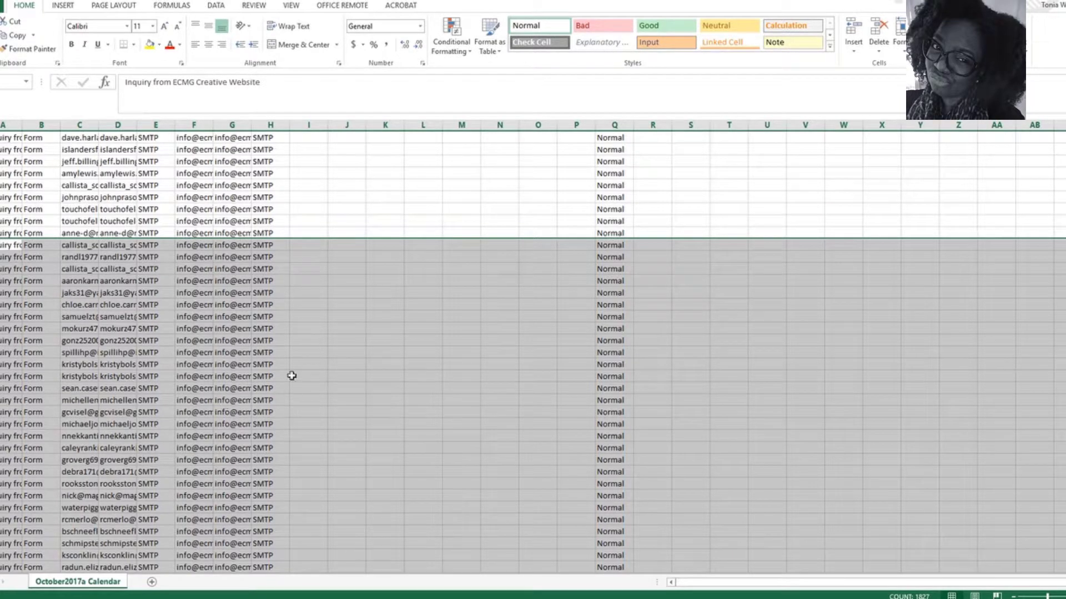
pyautogui.moveTo(614, 125); pyautogui.dragTo(186, 123)
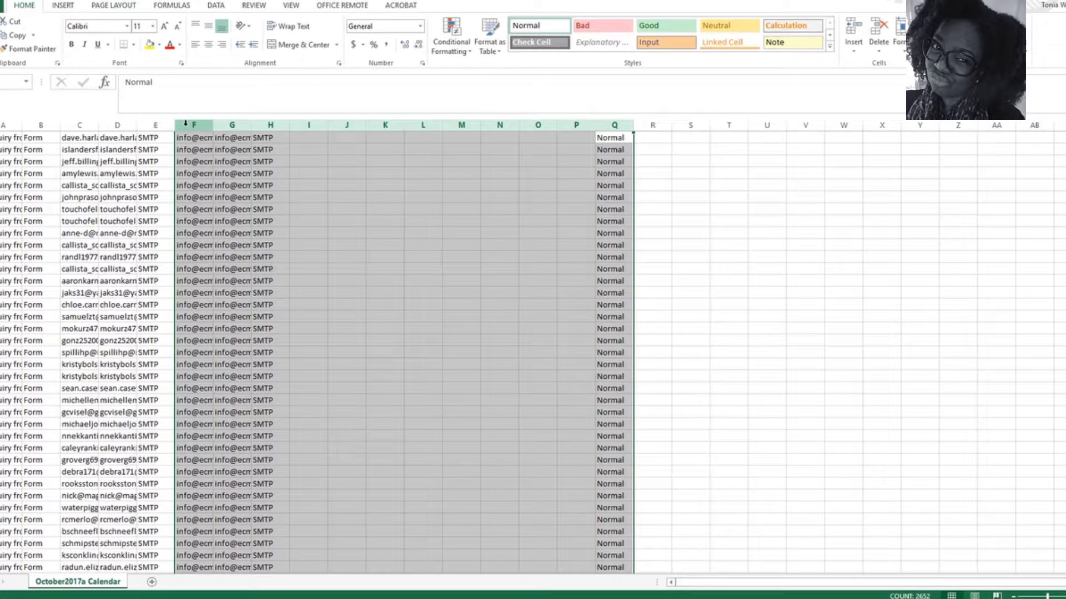
pyautogui.click(675, 196)
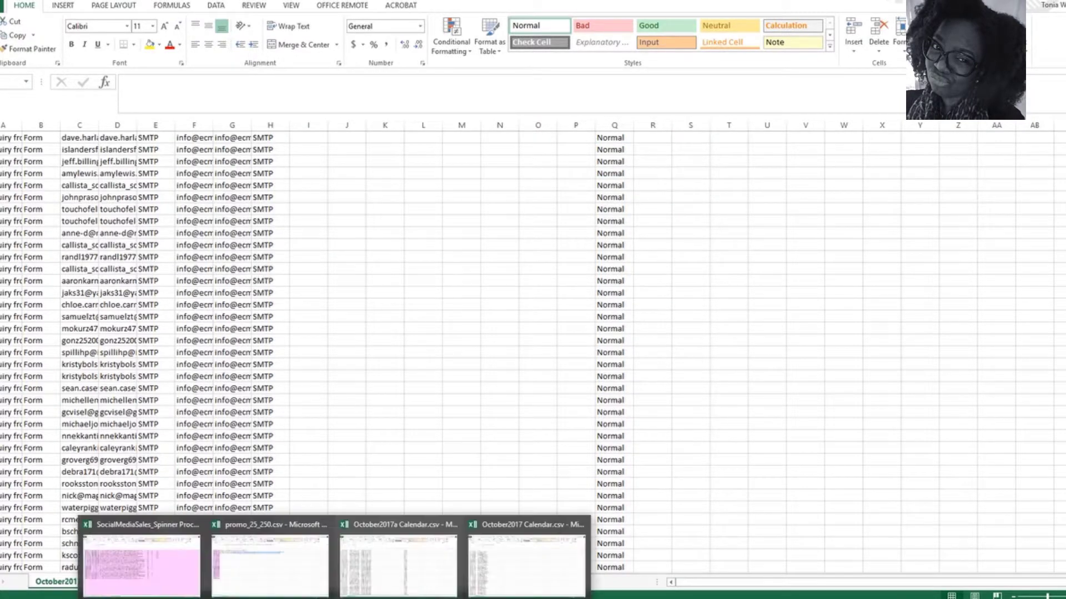
# - Switch to the October2017 Calendar workbook and inspect the Email column B and its addresses
pyautogui.click(496, 565)
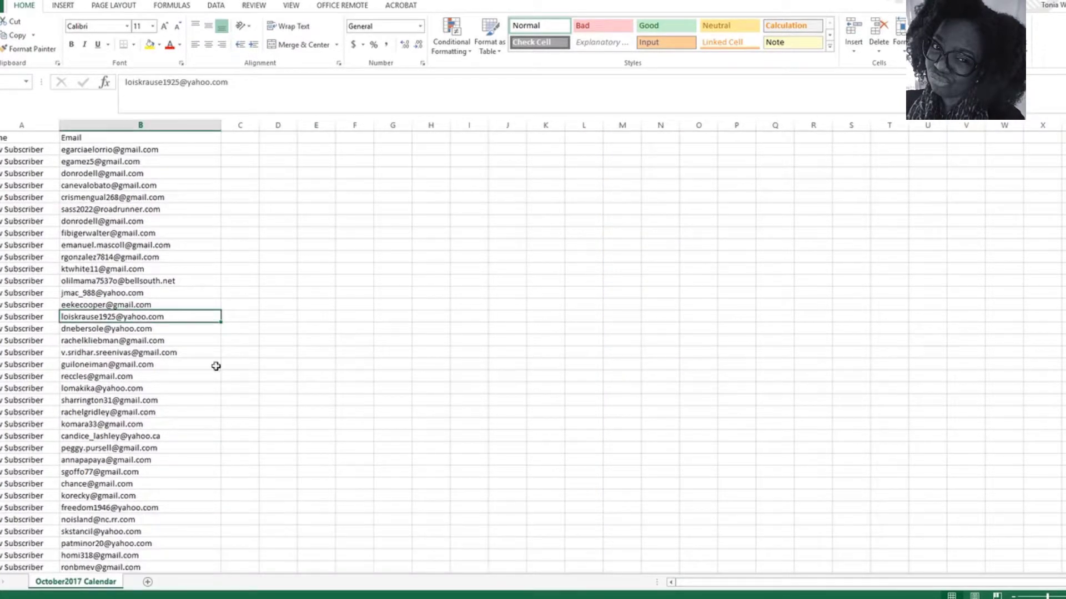
pyautogui.click(366, 305)
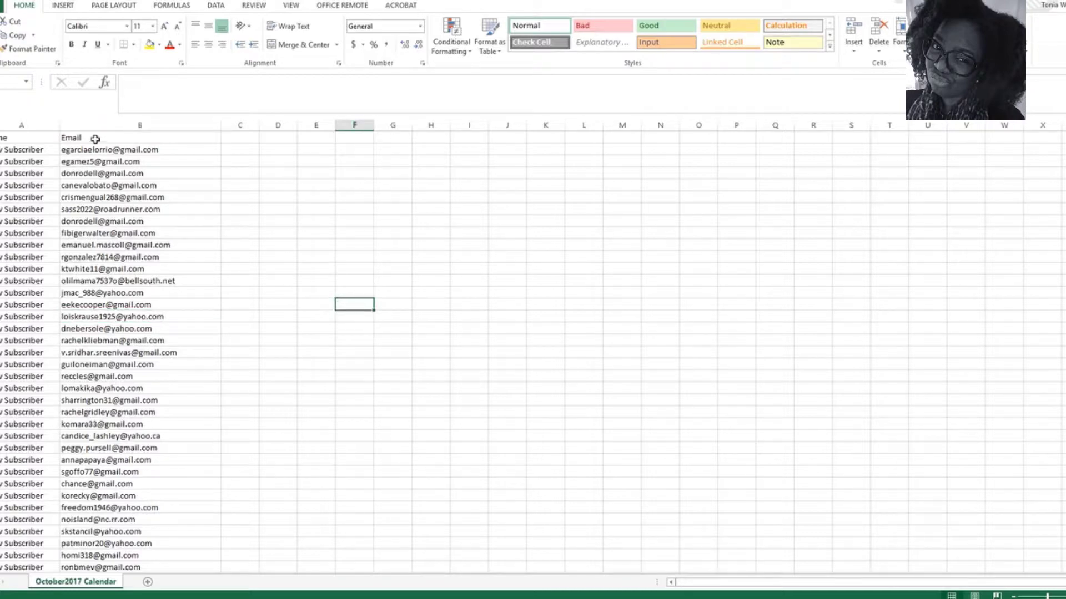
pyautogui.click(161, 125)
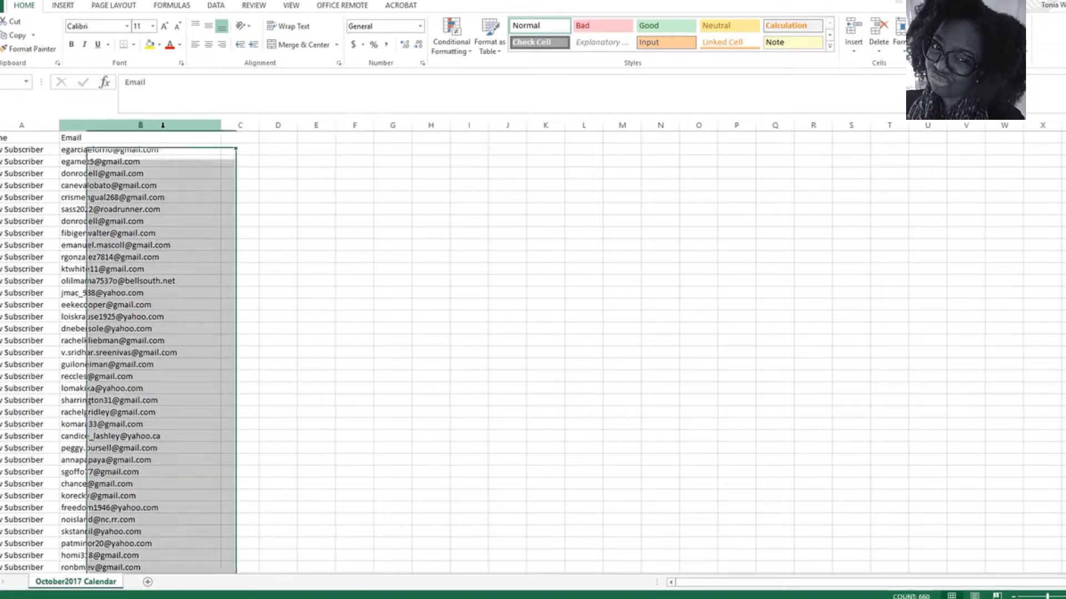
pyautogui.click(217, 130)
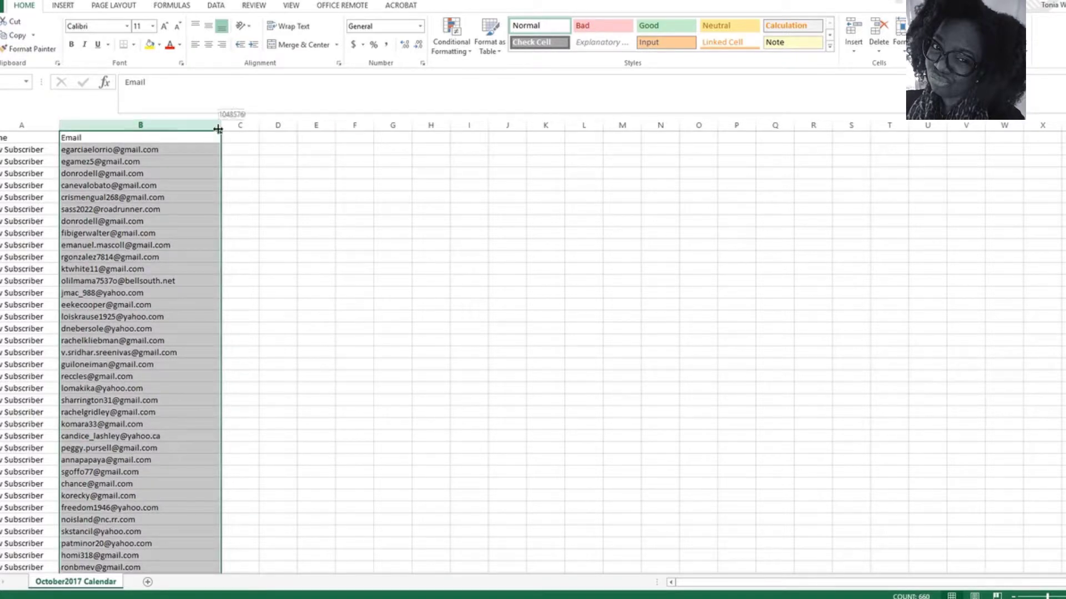
pyautogui.click(22, 150)
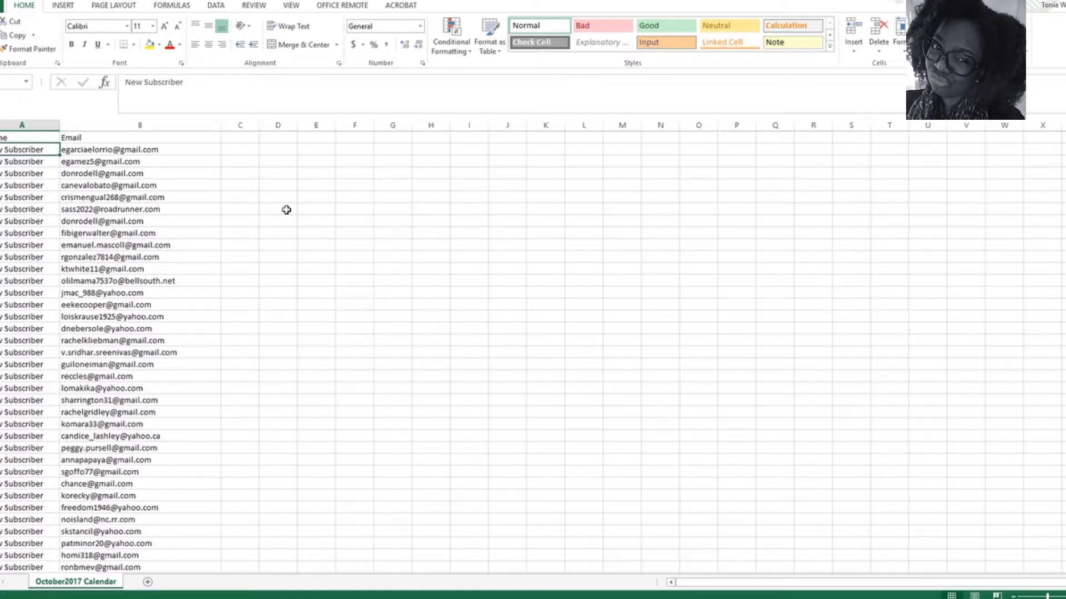
pyautogui.click(217, 127)
pyautogui.click(127, 232)
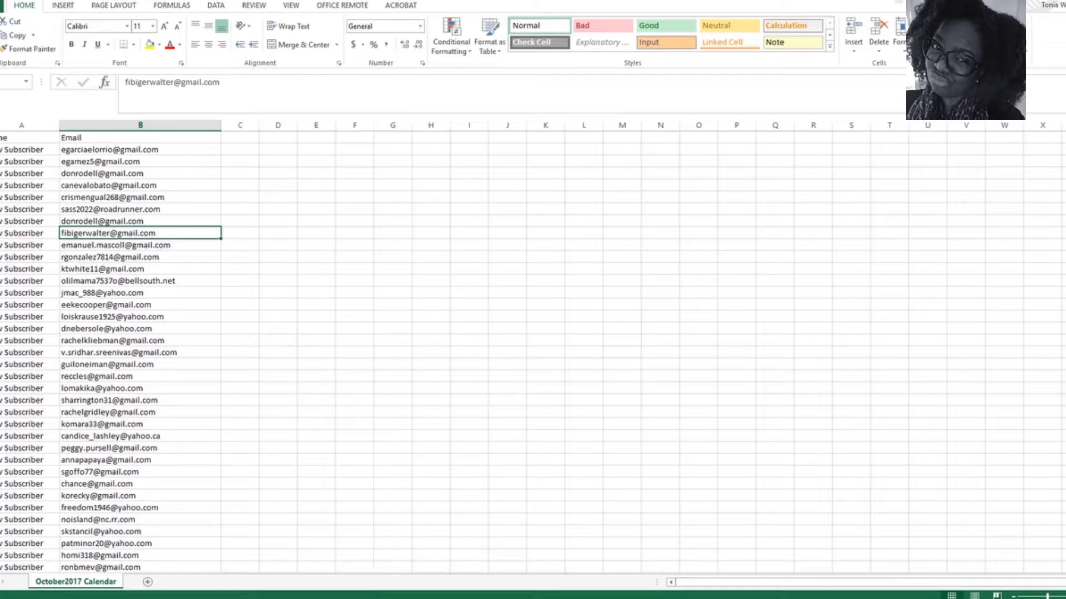
# - Go to the YouTube email-extraction tutorial tab in Chrome and rewind it to 7:21
pyautogui.moveTo(394, 594)
pyautogui.click(394, 561)
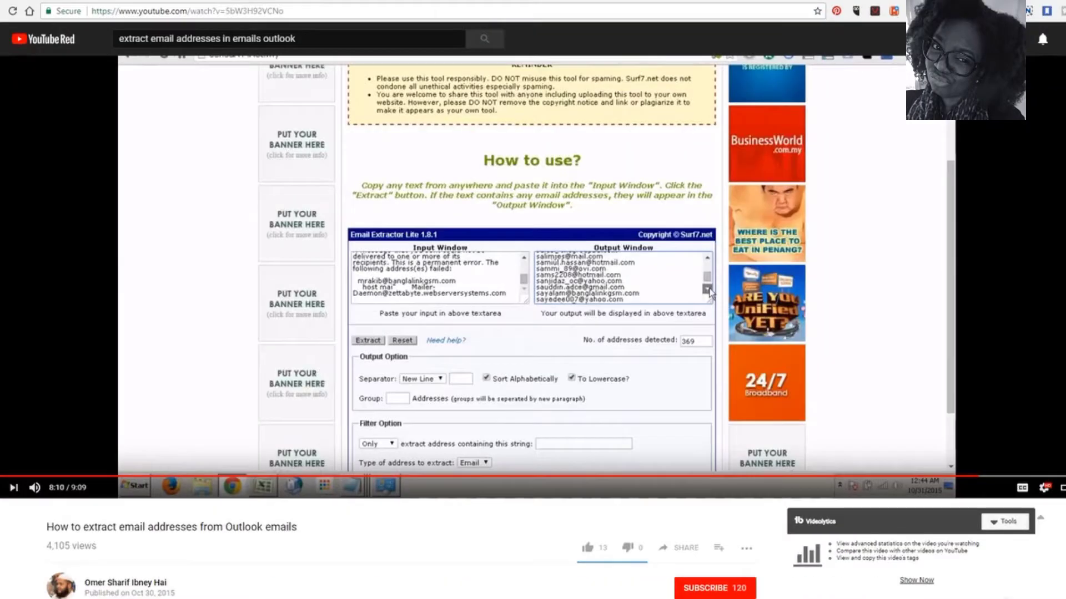
pyautogui.hotkey('ctrl', 'Tab')
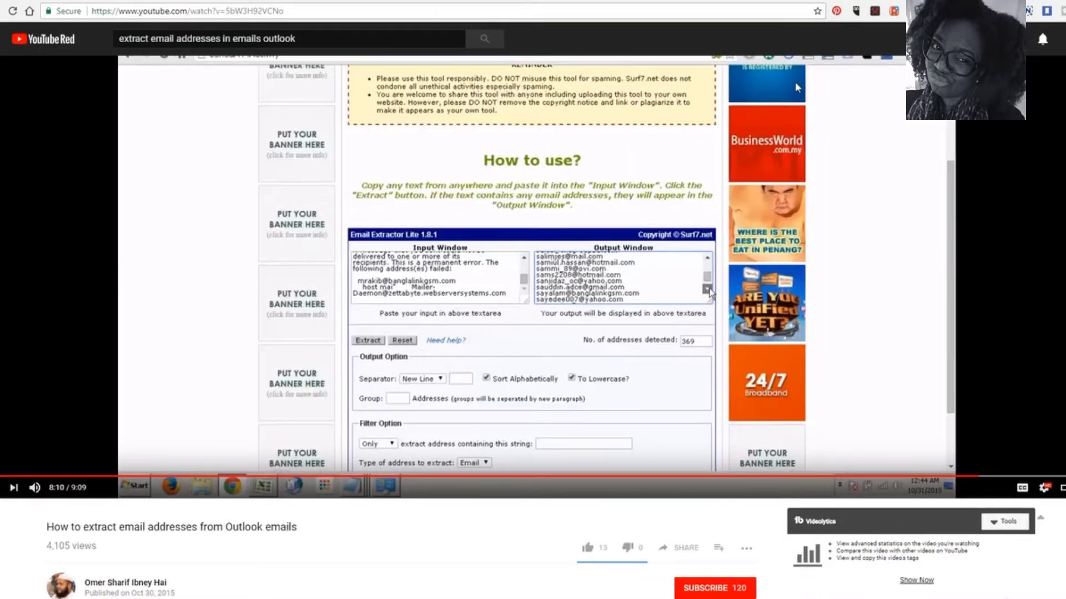
pyautogui.click(880, 476)
# - Rewind the tutorial to 7:04, watch the Email Extractor Lite demo, and pause at 8:08
pyautogui.click(861, 476)
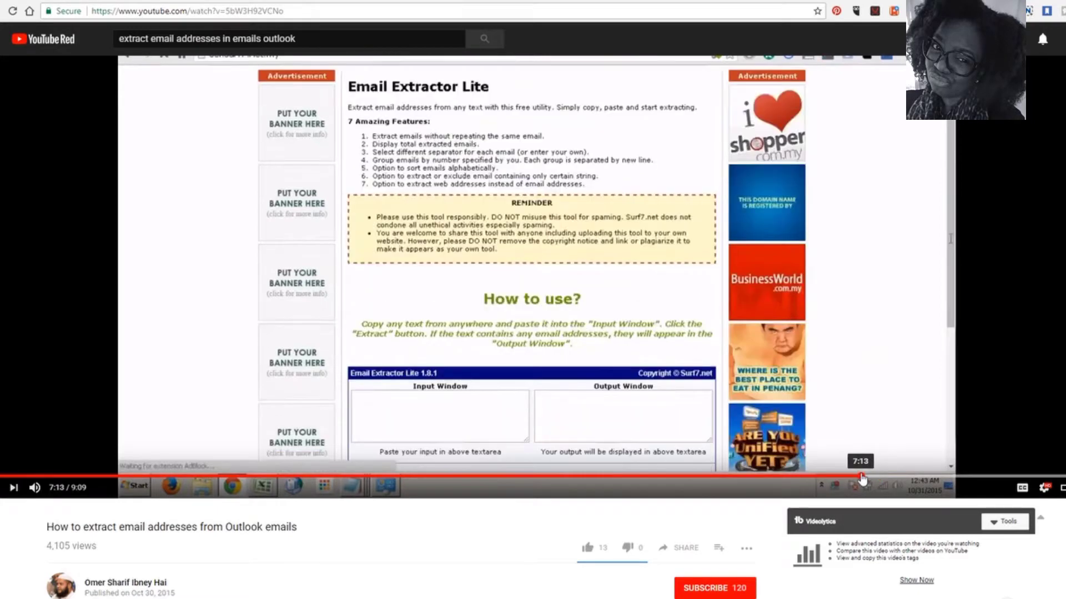
pyautogui.click(841, 477)
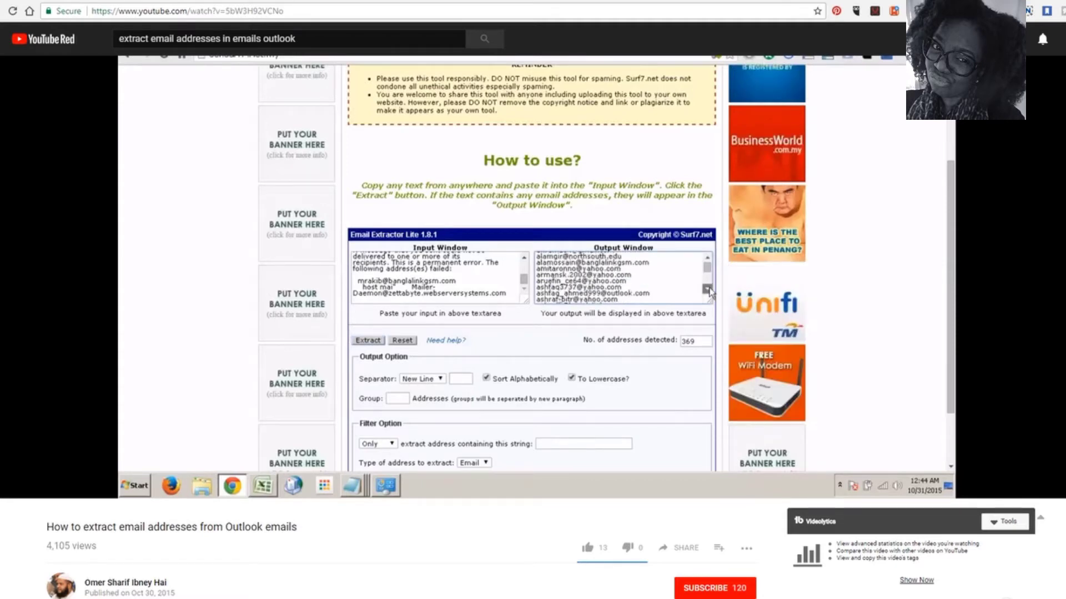
pyautogui.click(280, 377)
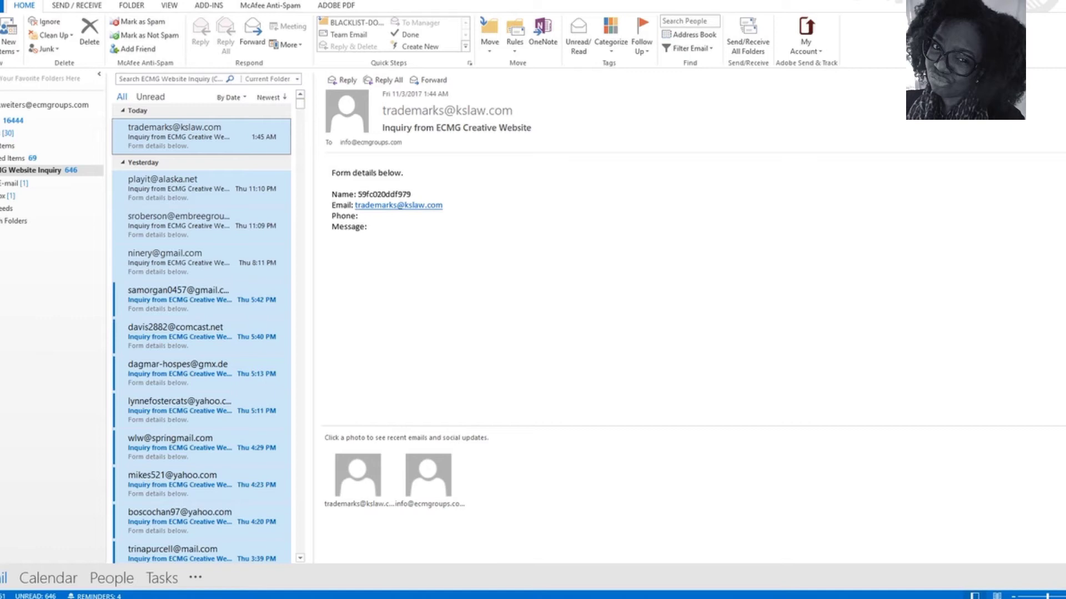
pyautogui.click(334, 598)
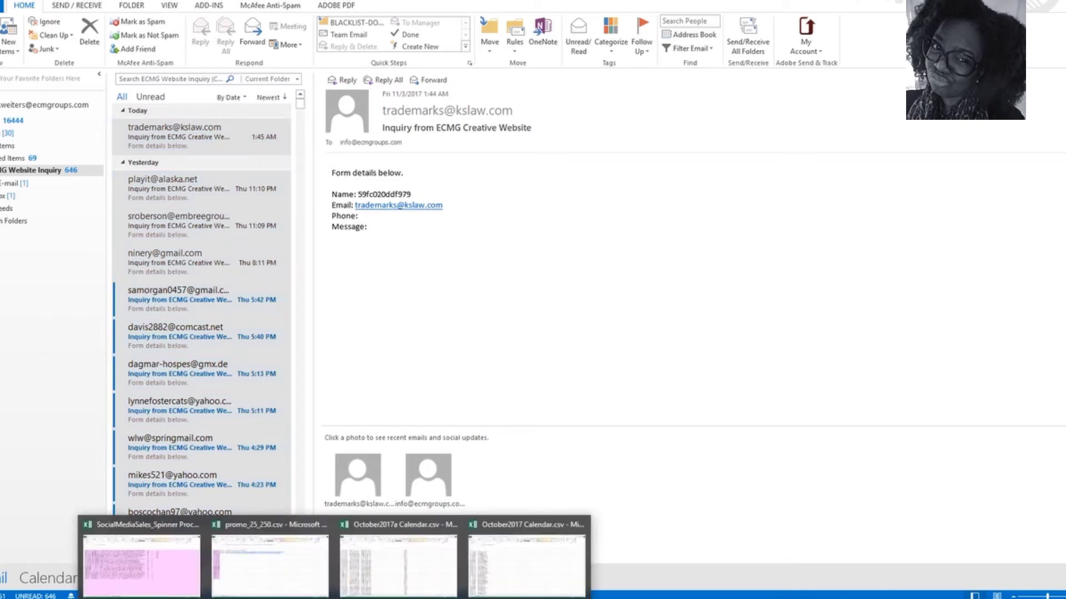